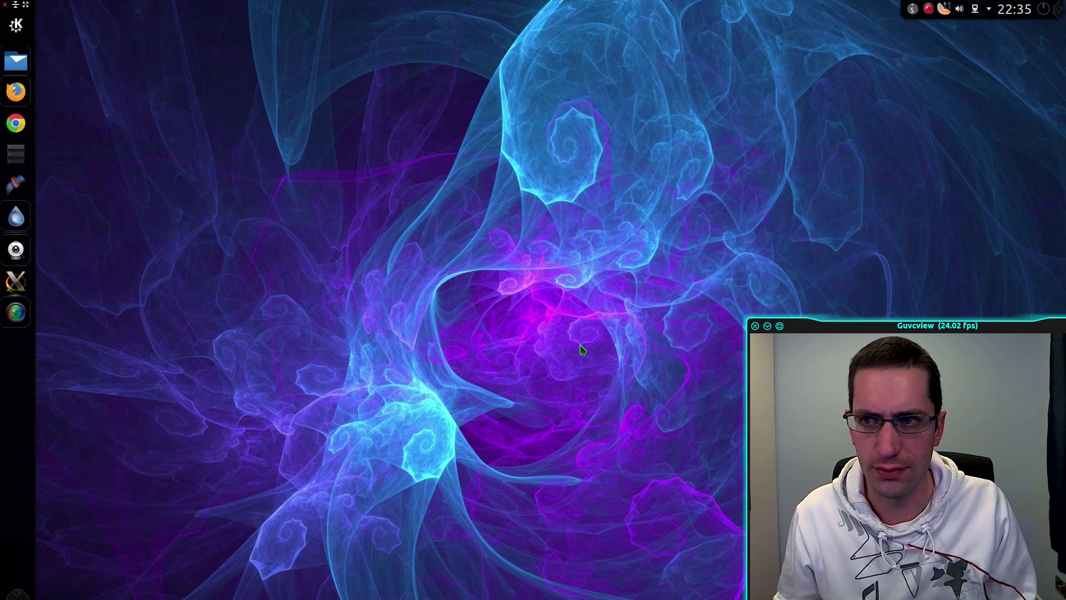
Bring up Firefox showing the KDE Community Wiki's KDEConnect page.
click(22, 94)
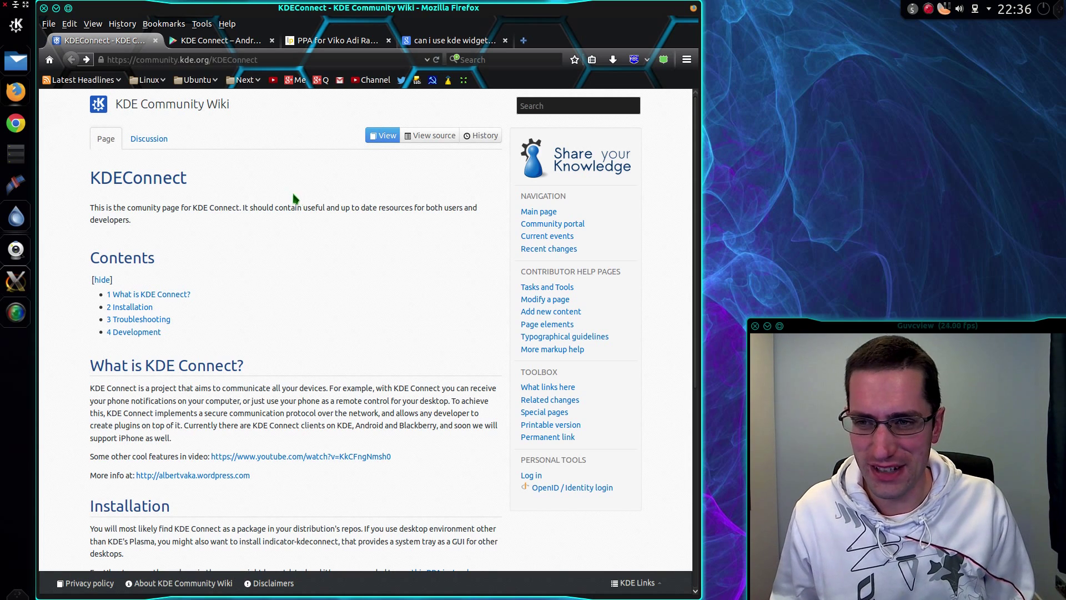
Look over the KDE Connect Google Play page in Firefox.
click(225, 41)
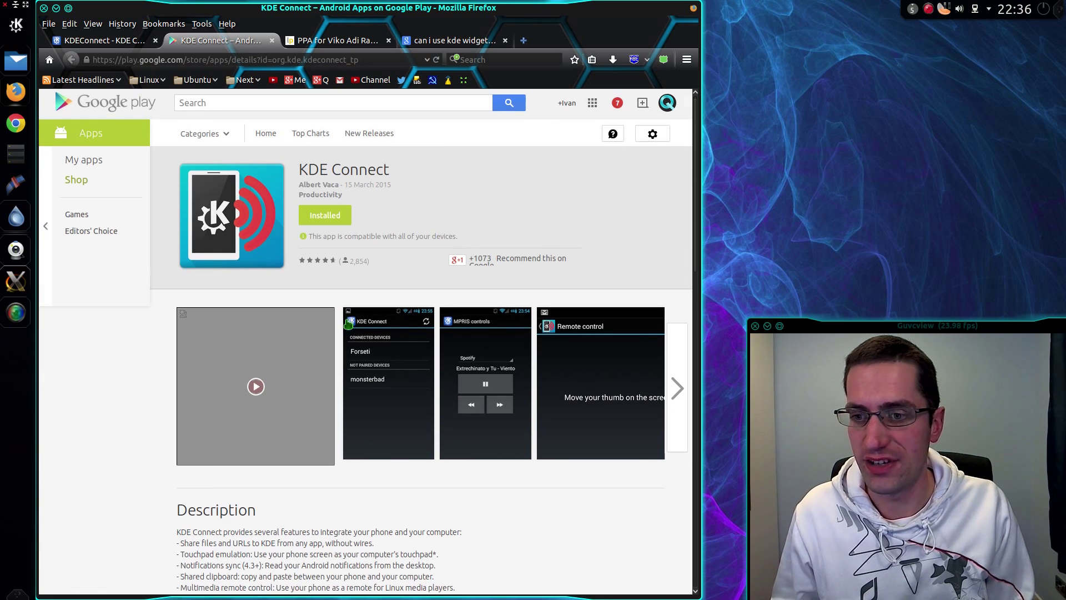
scroll(367, 338, down, 5)
scroll(398, 361, up, 5)
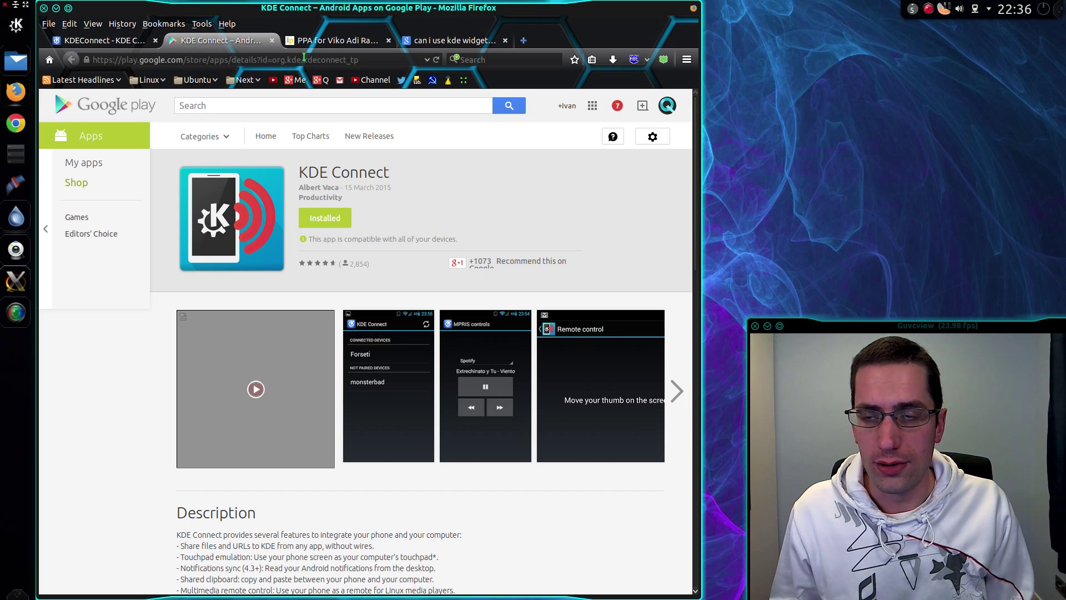
scroll(336, 431, down, 5)
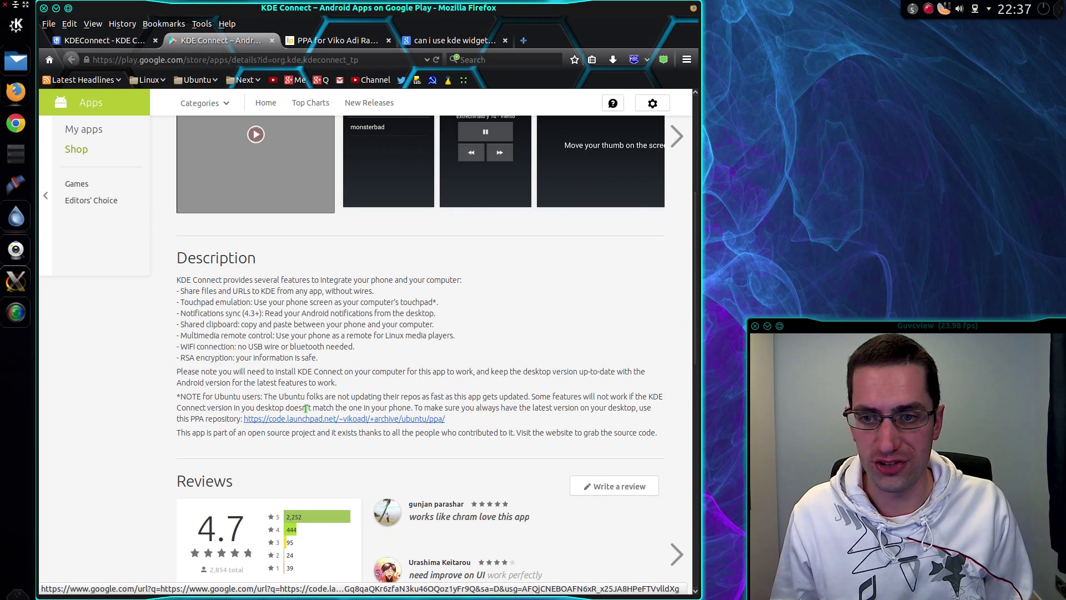
Select 'ppa:vikoadi/ppa' on the Launchpad PPA page and minimise Firefox.
click(333, 40)
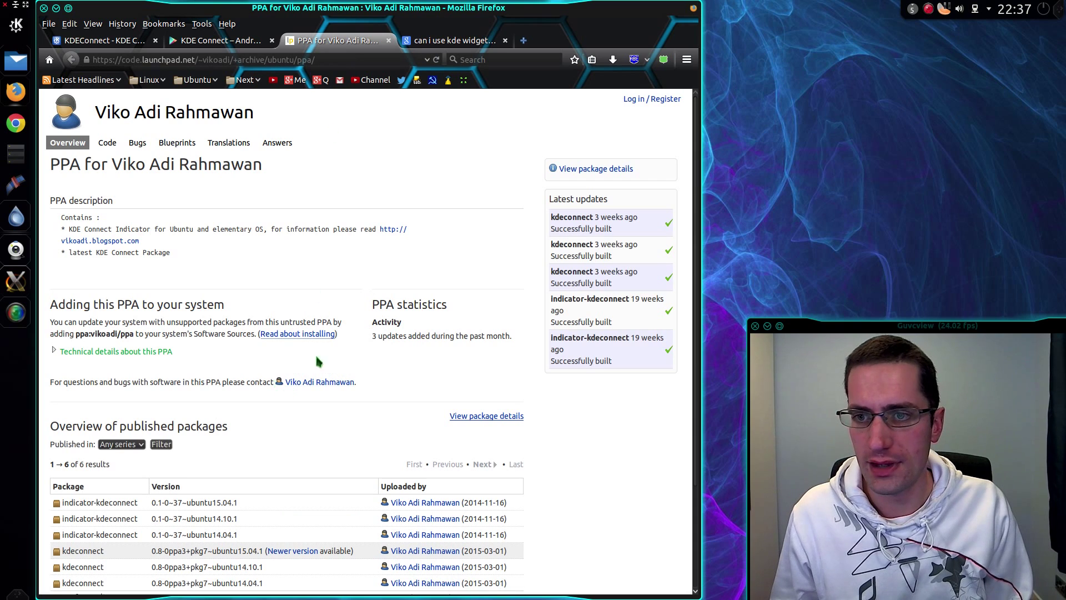
drag(134, 333, 75, 334)
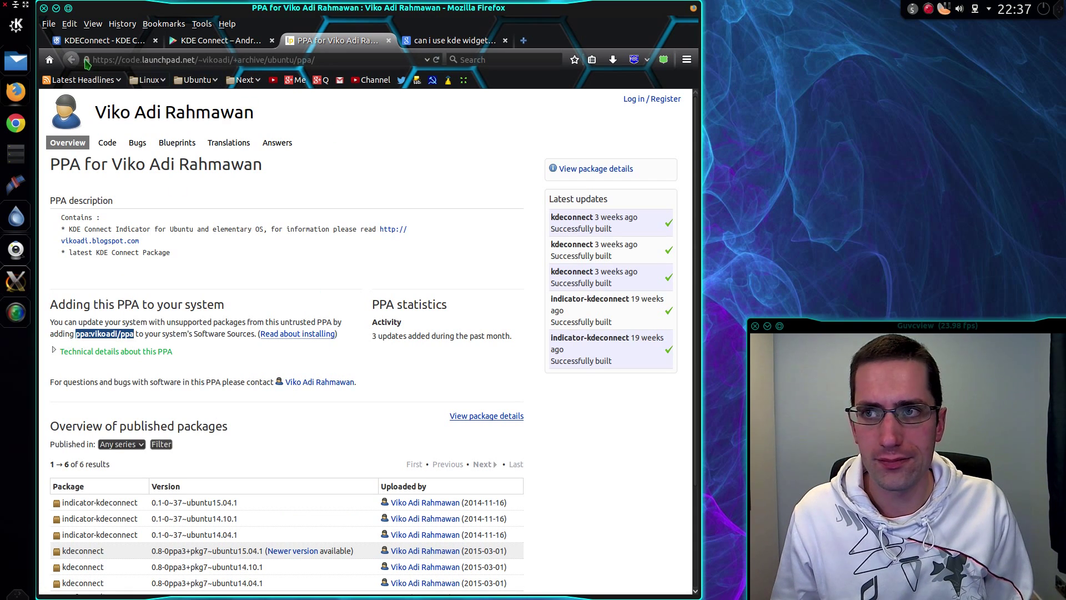
click(56, 9)
Launch Konsole from the launcher via 'kon' and move it to the screen centre.
click(15, 25)
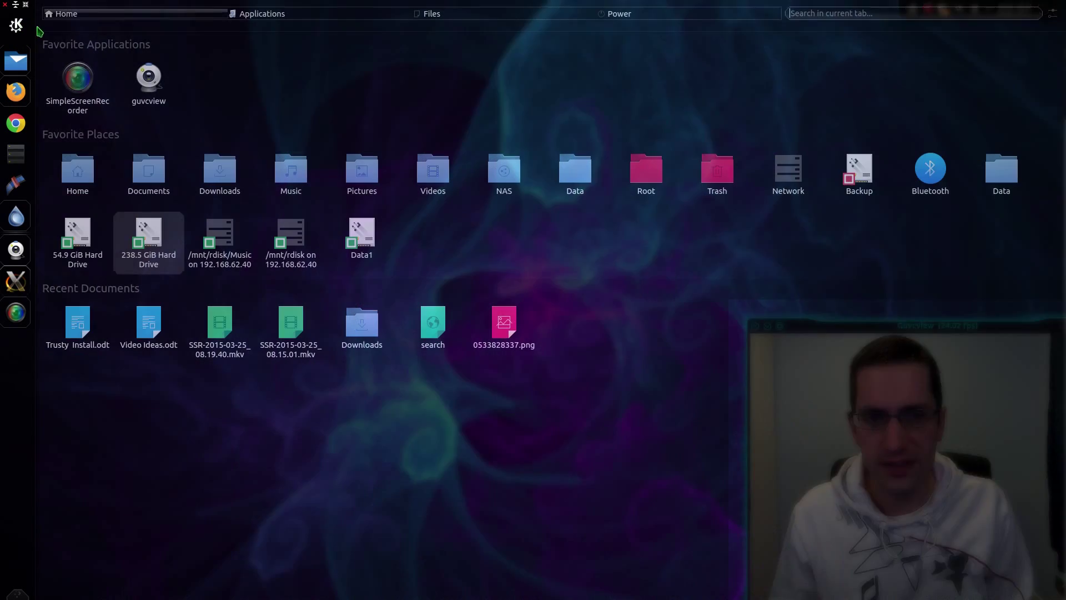
text(k)
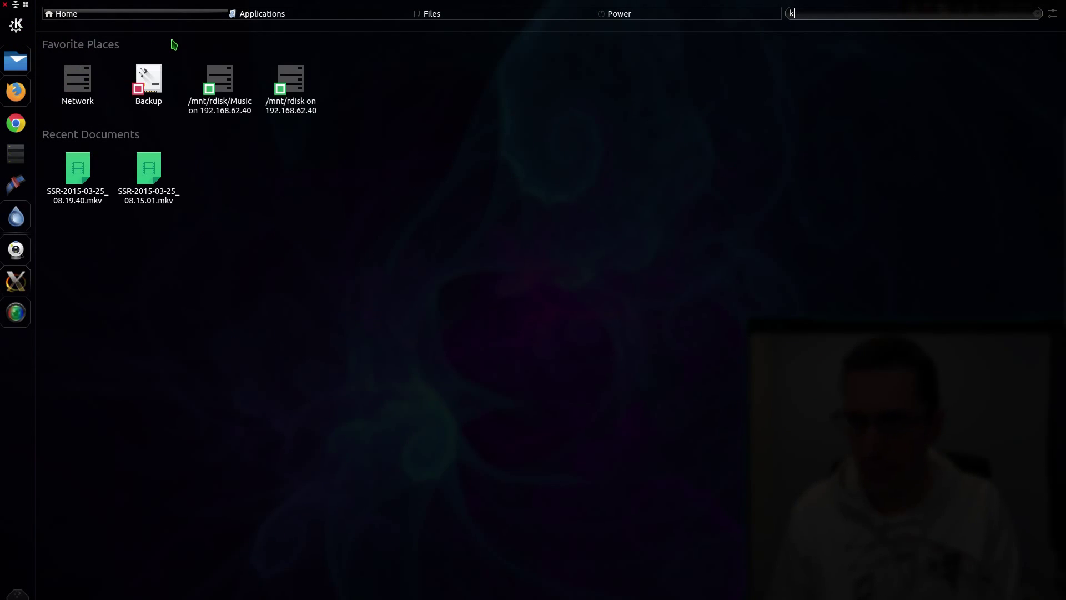
text(on)
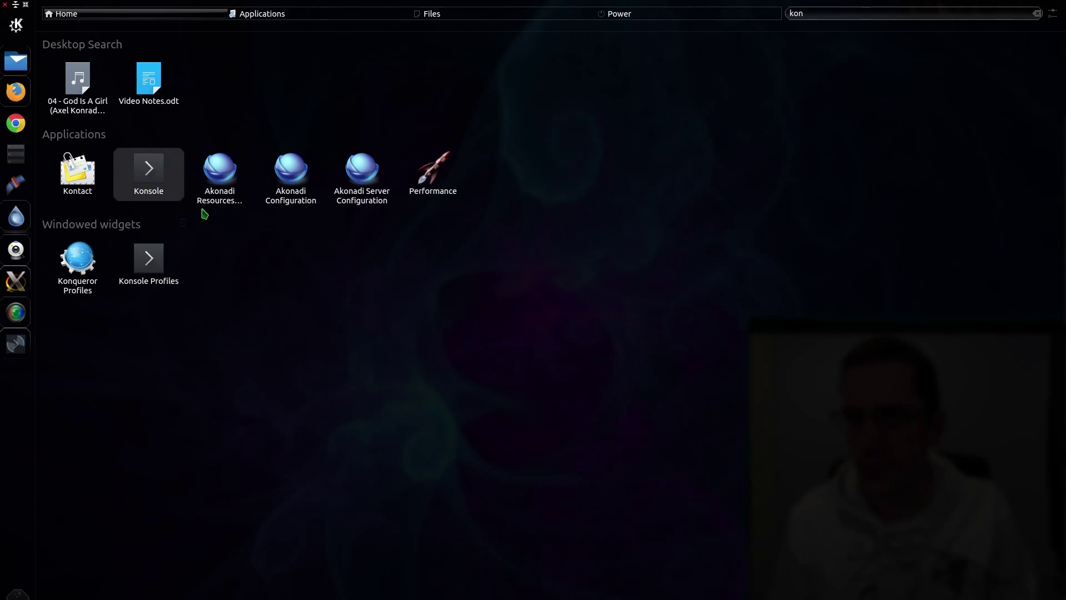
key(Return)
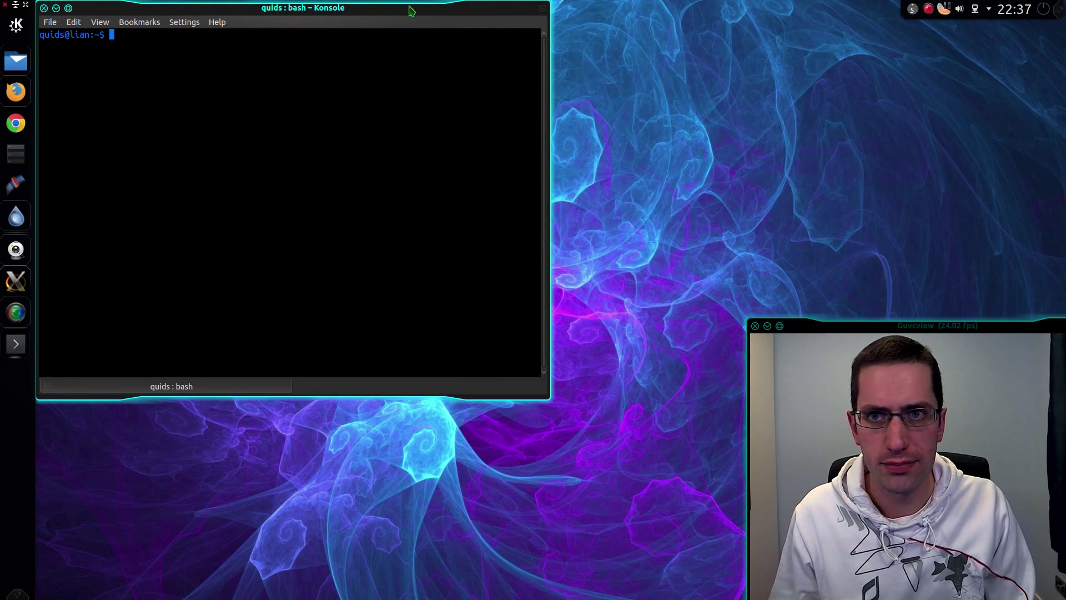
drag(411, 11, 529, 113)
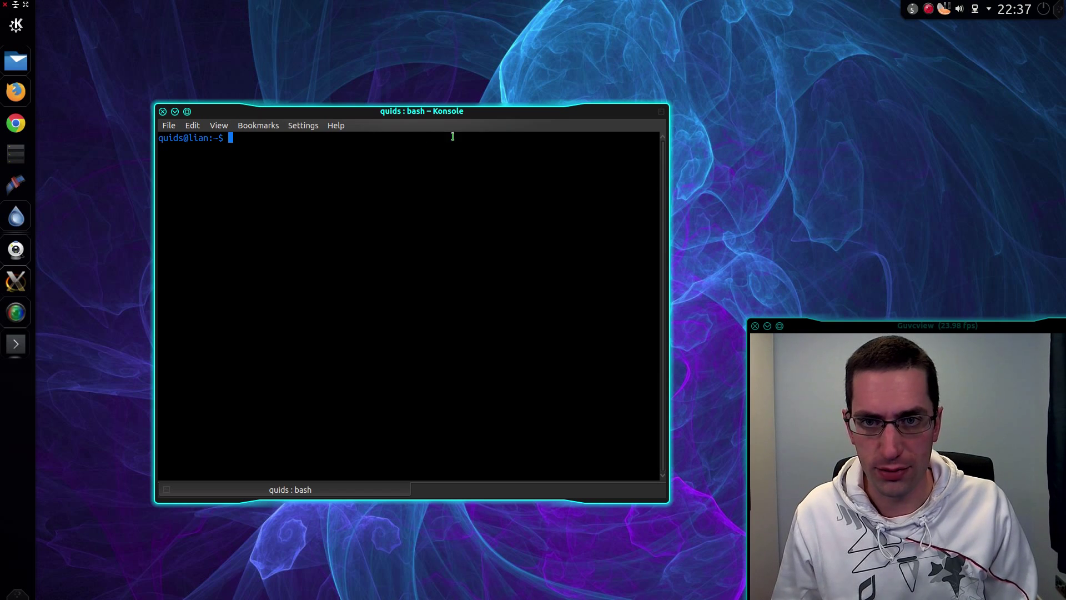
Check the Google search results in Firefox, then minimise it again.
click(28, 94)
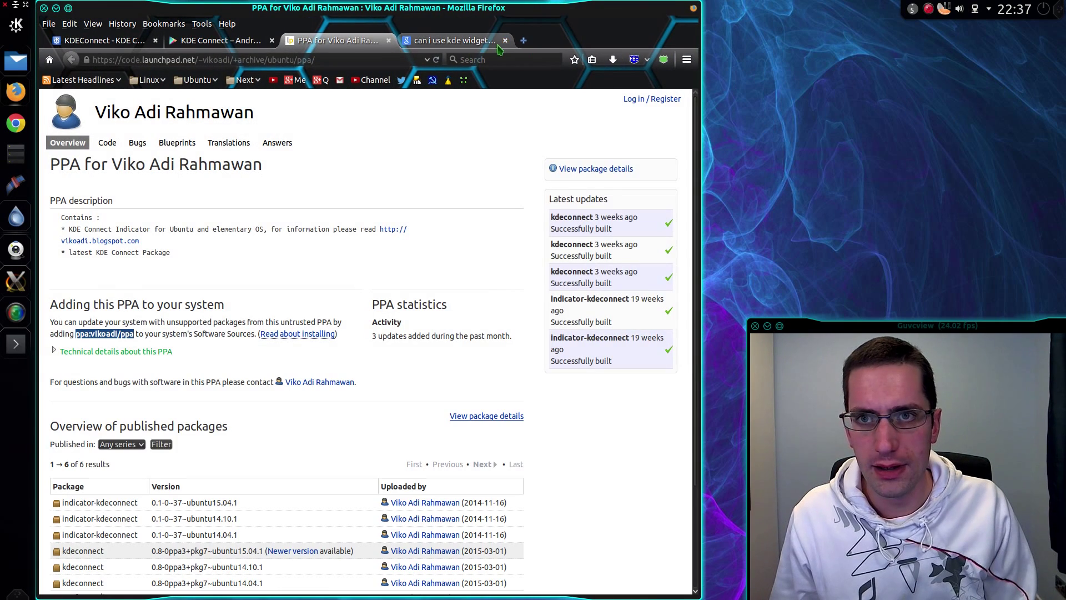
click(472, 41)
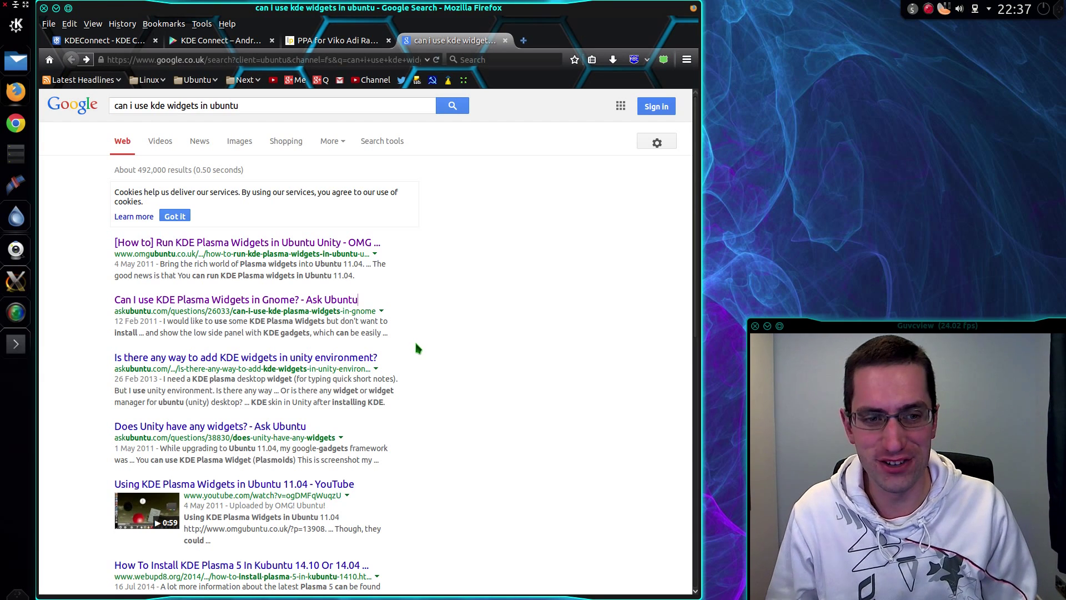
click(56, 8)
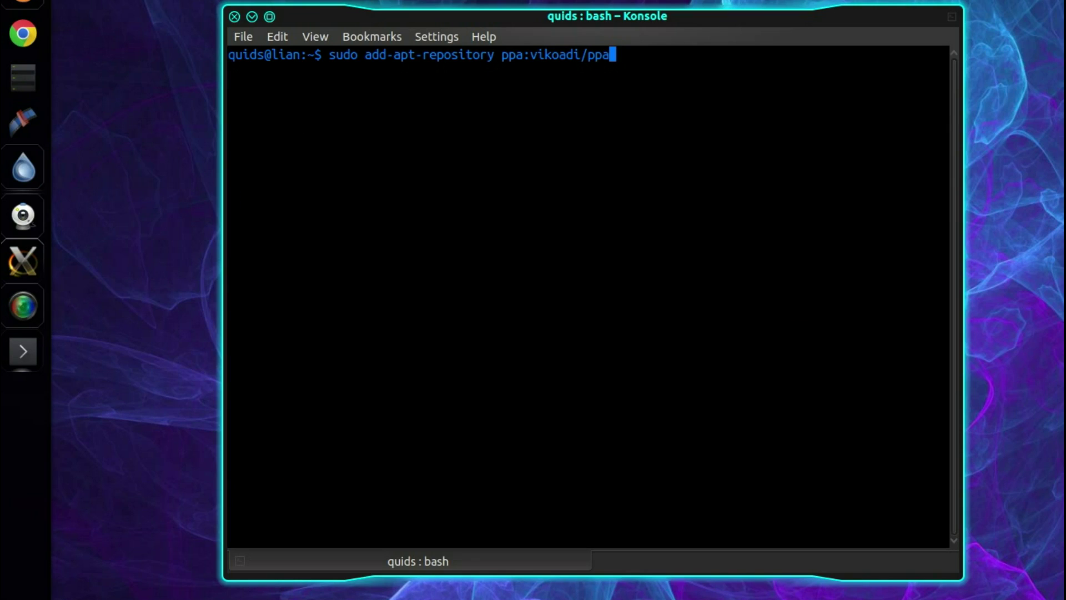
Add ppa:vikoadi/ppa with the sudo password, confirm, and type 'sudo apt-get update'.
key(Return)
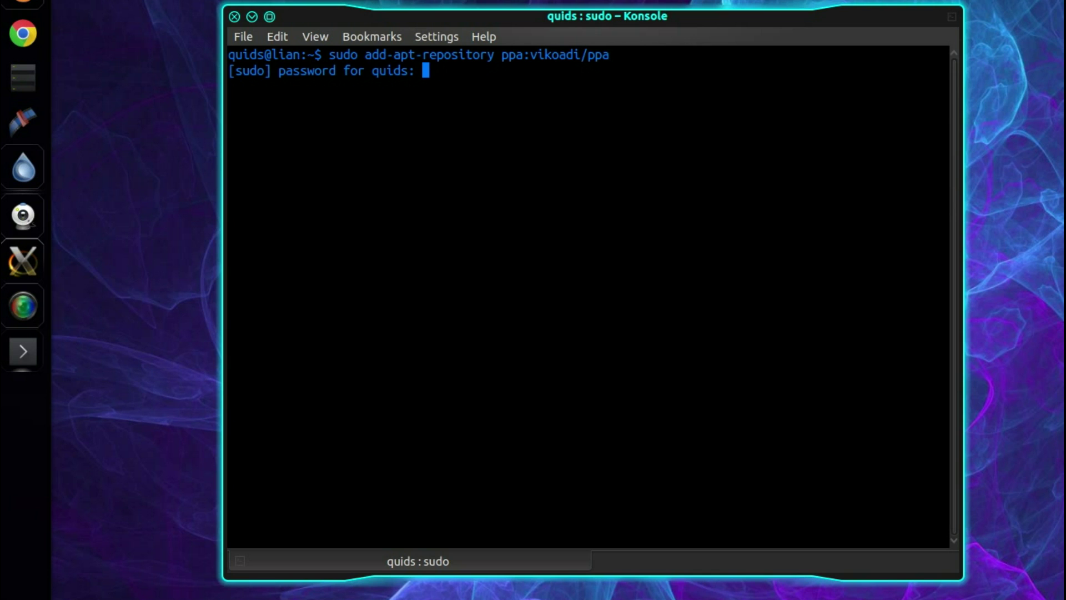
key(Return)
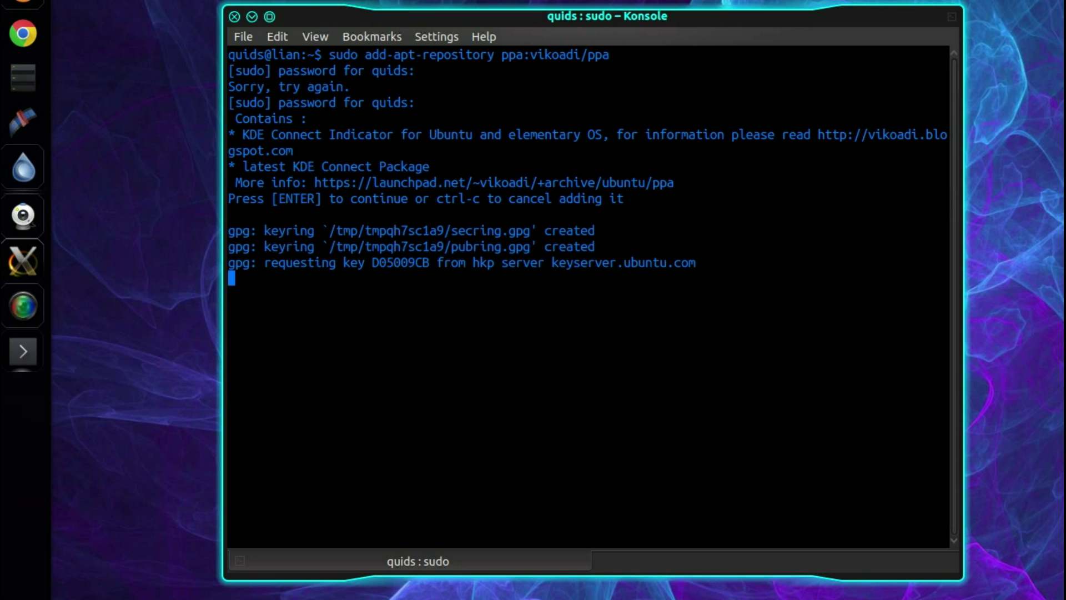
text(sudo apt-get u)
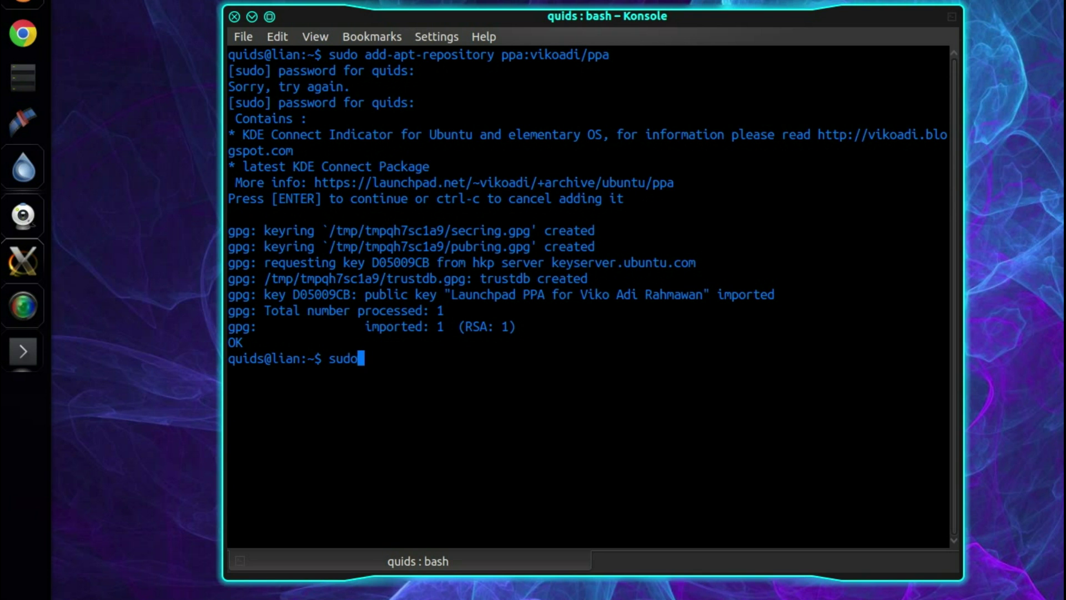
text(pdate)
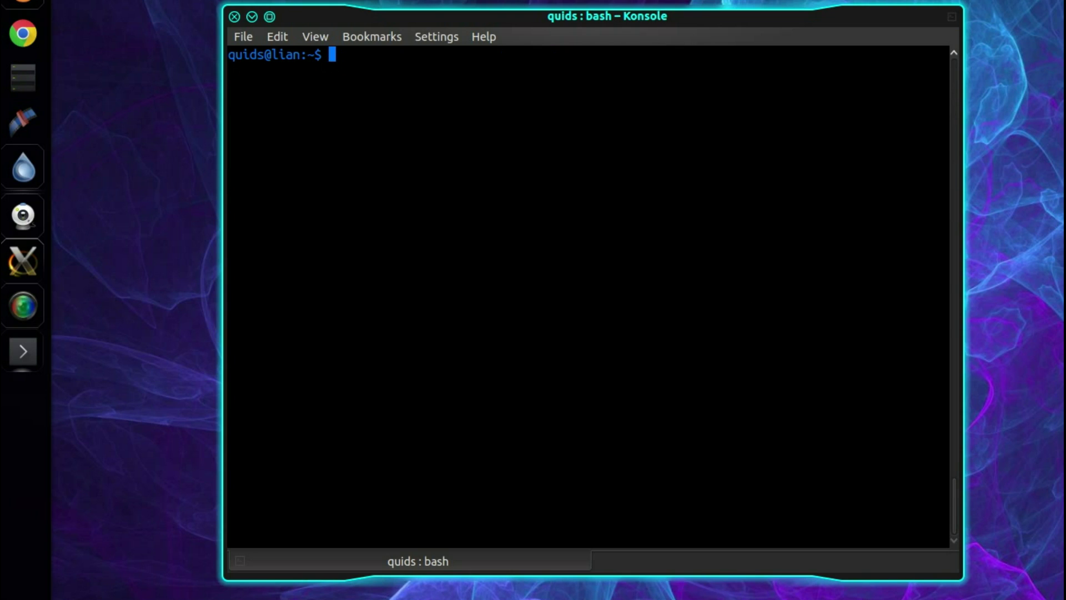
Install kdeconnect with 'sudo apt-get install kdeconnect', answering 'y', then minimise Konsole.
text(sudo apt-get instal)
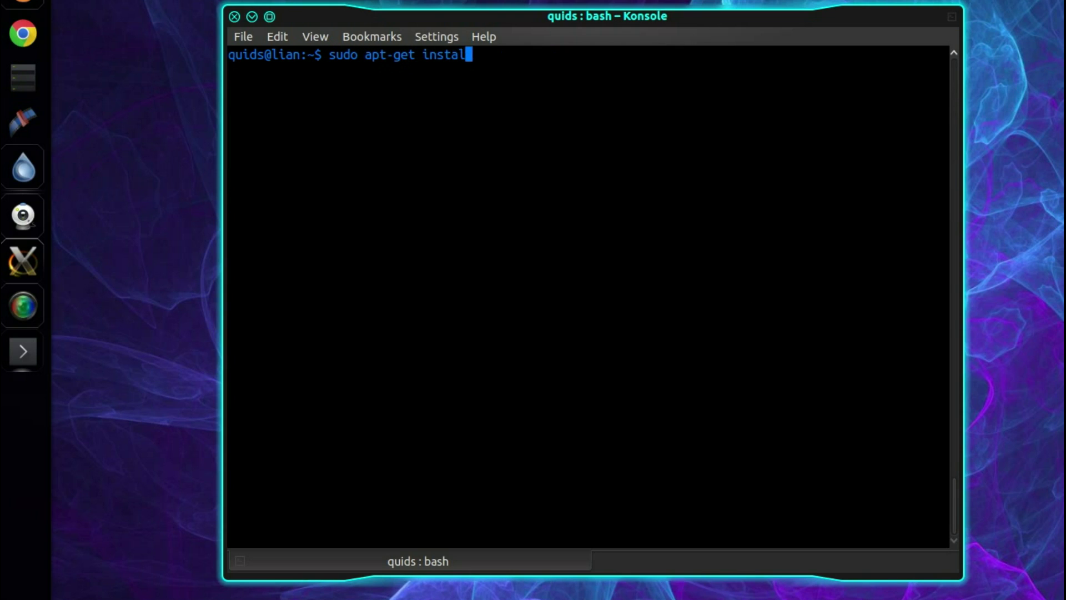
text(l kdeconnect)
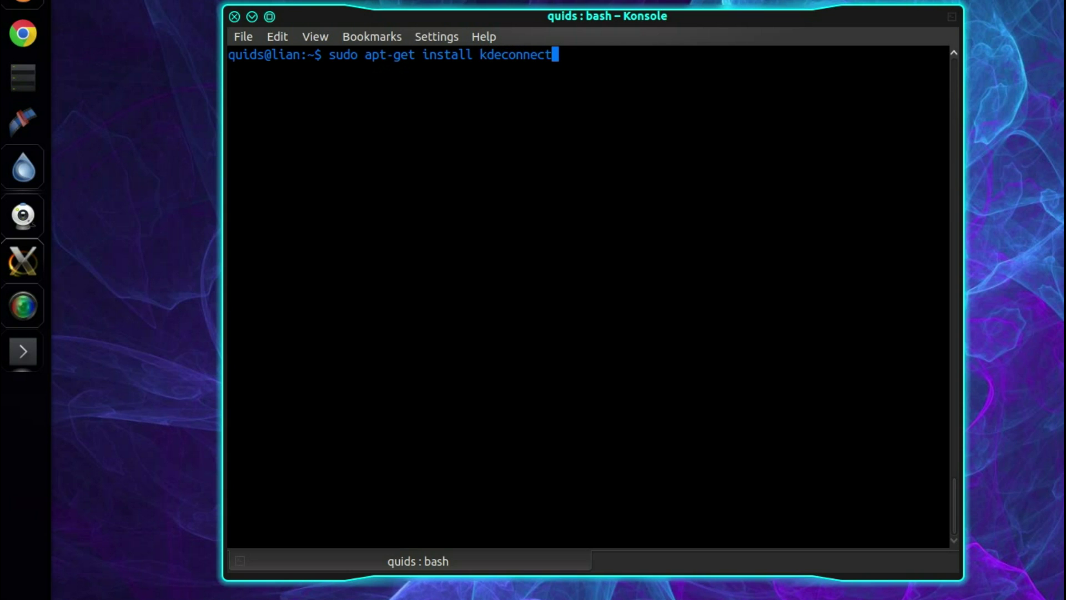
key(Return)
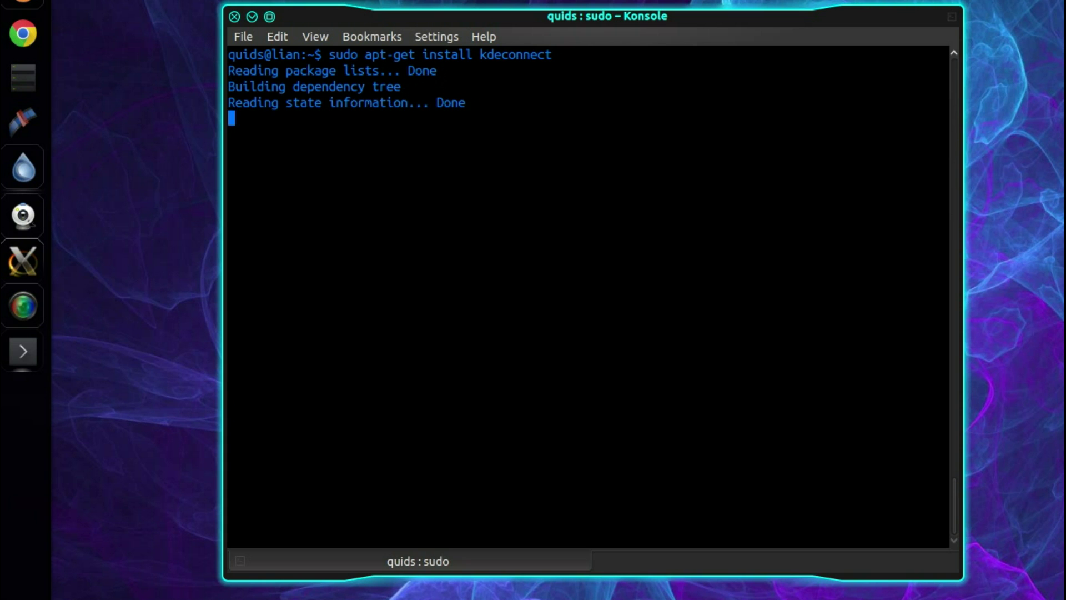
text(y)
key(Return)
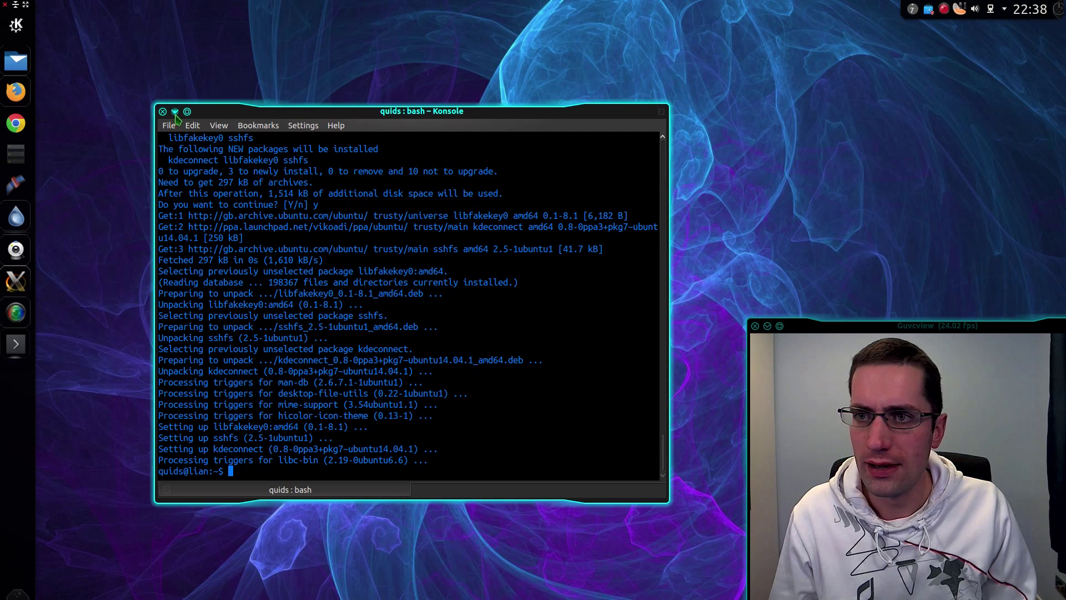
click(175, 113)
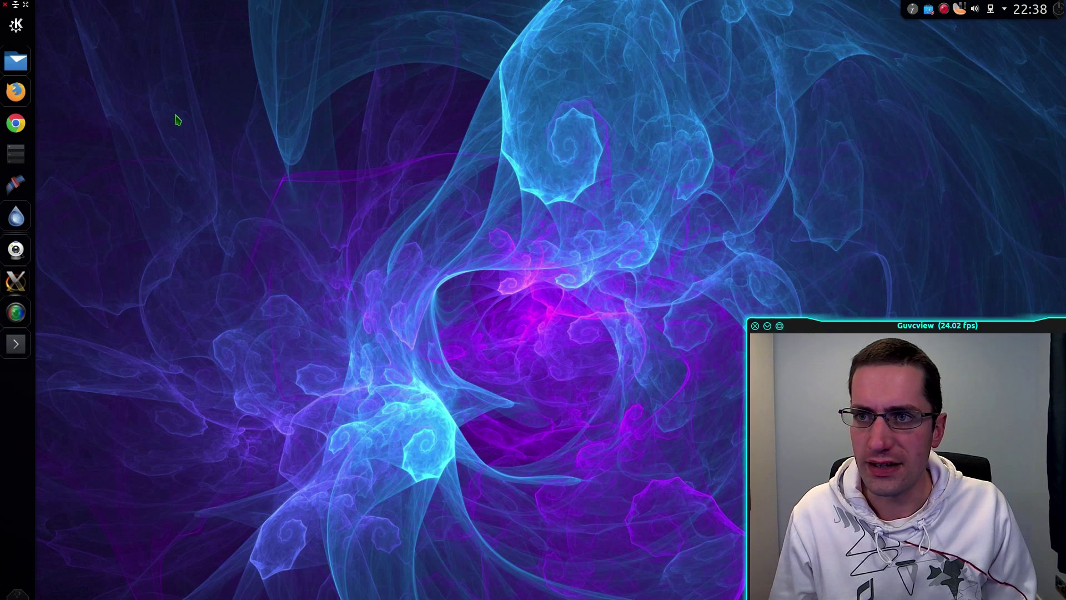
Add the KDE Connect widget to the desktop from the widget browser, searching 'kde'.
right_click(151, 61)
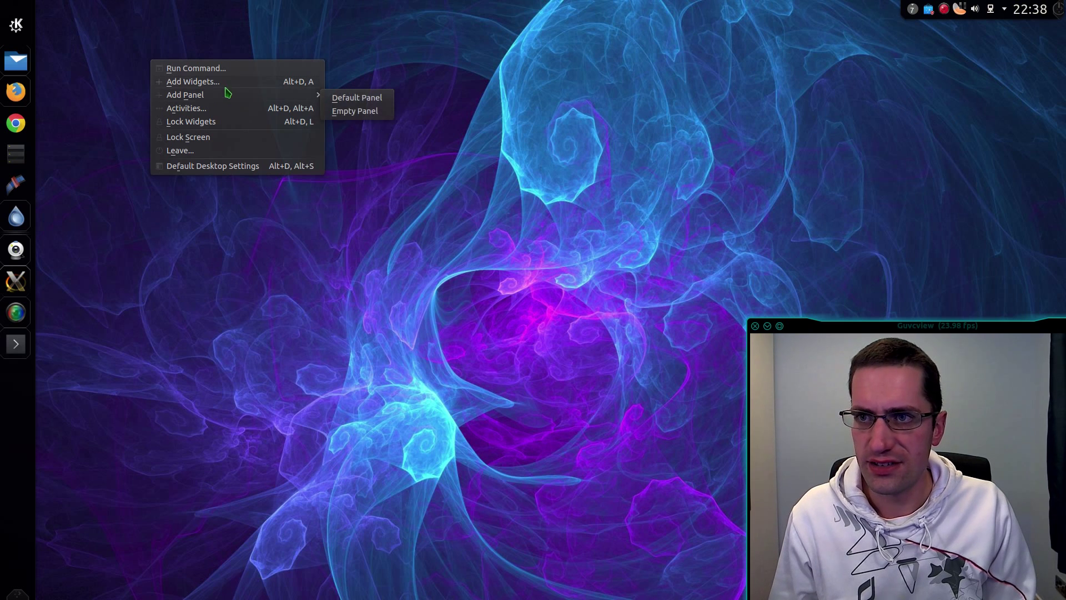
click(224, 82)
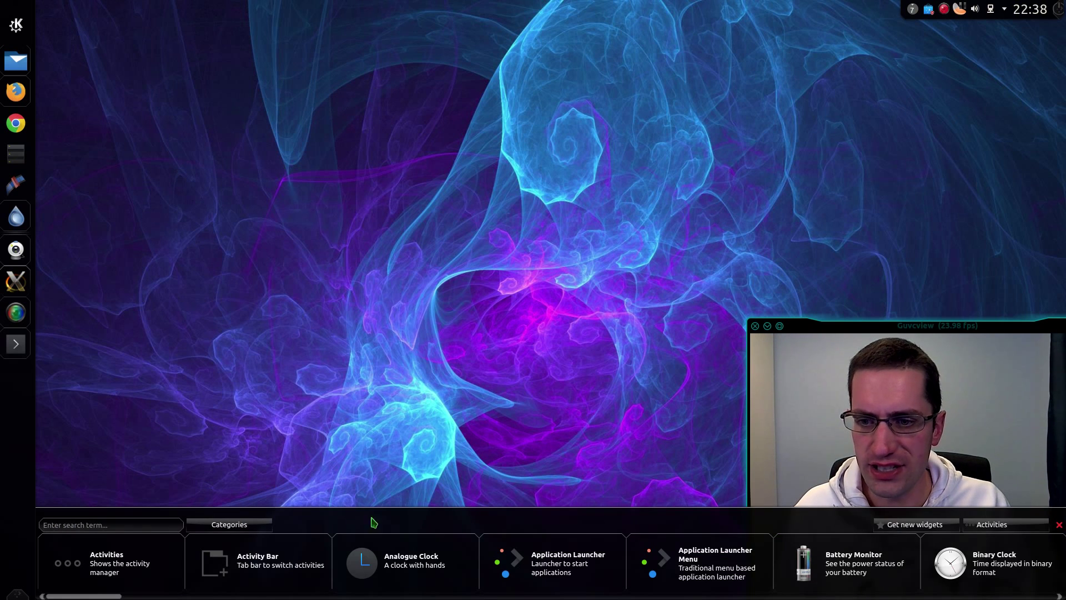
text(kde)
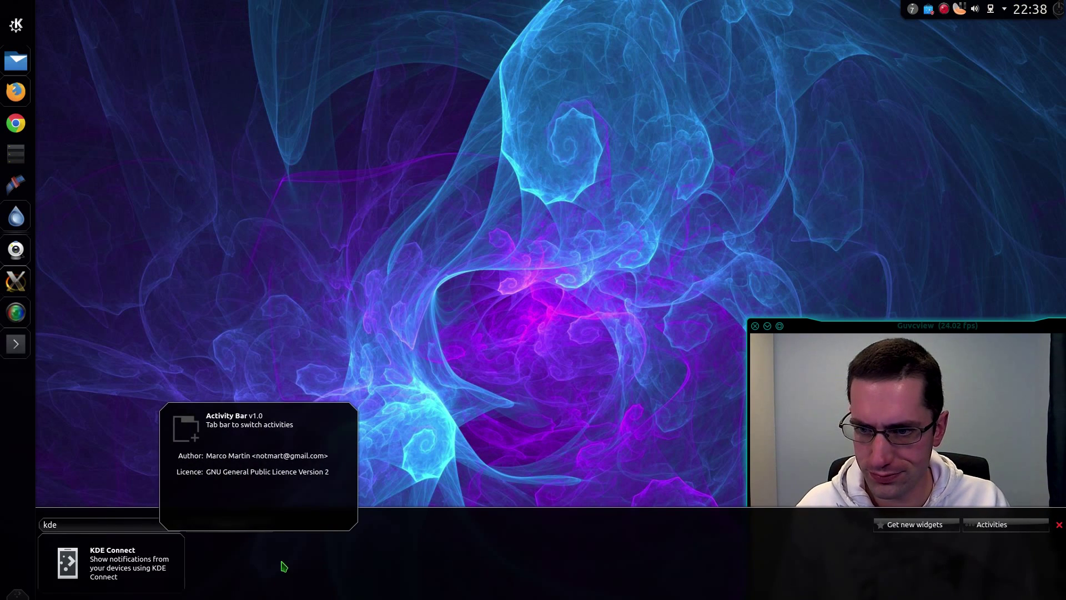
double_click(121, 554)
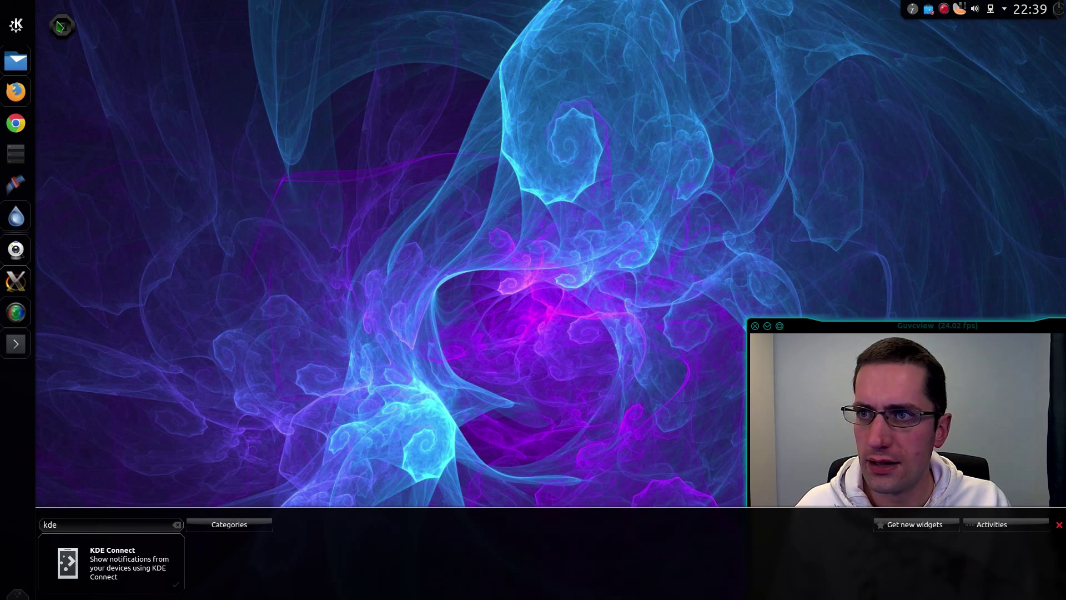
Move the widget out of the corner, close the widget browser, and show the Nexus 5 details.
mouse_move(62, 26)
drag(81, 46, 233, 125)
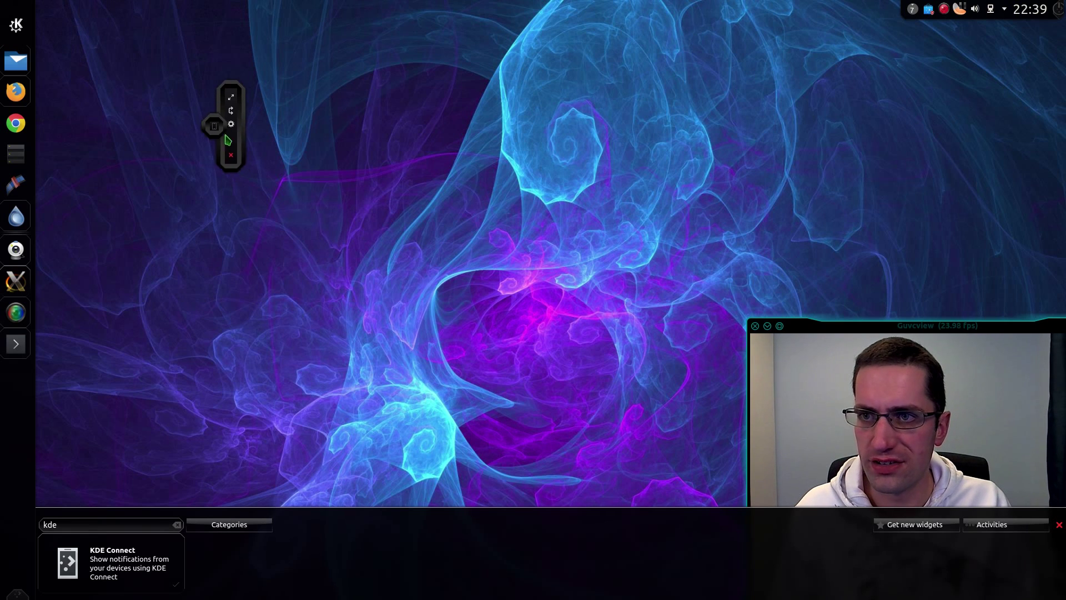
click(1059, 525)
click(165, 99)
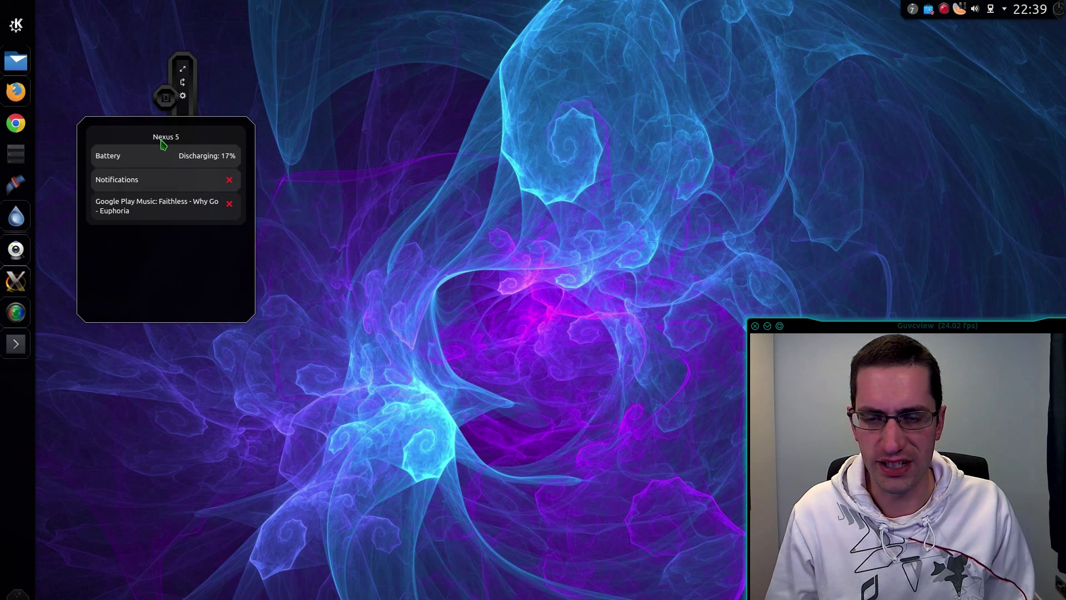
Close the Nexus 5 details popup by clicking the empty desktop.
click(435, 210)
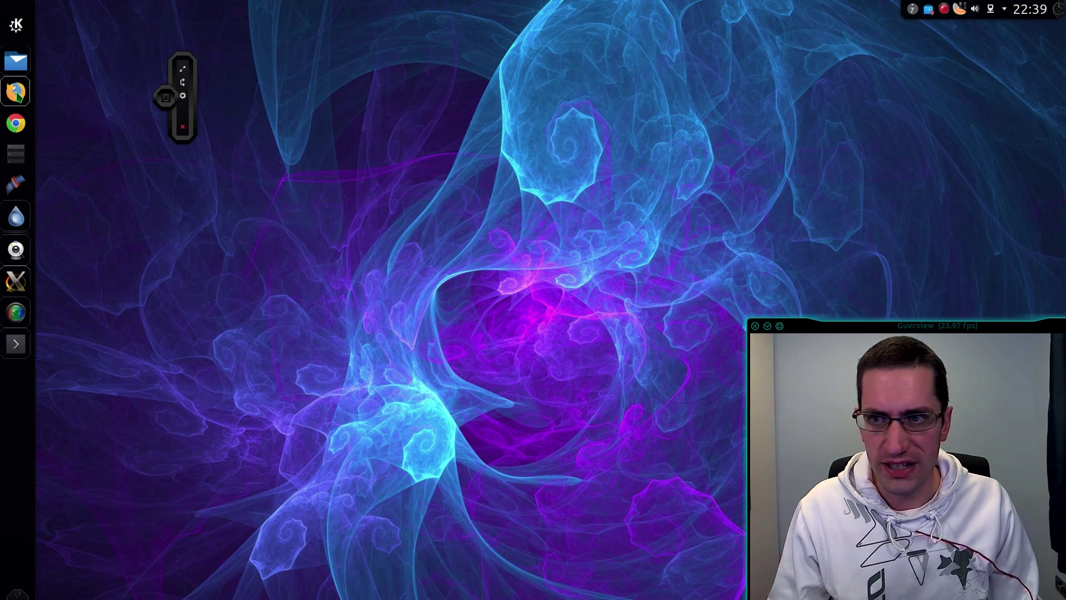
click(15, 92)
click(98, 45)
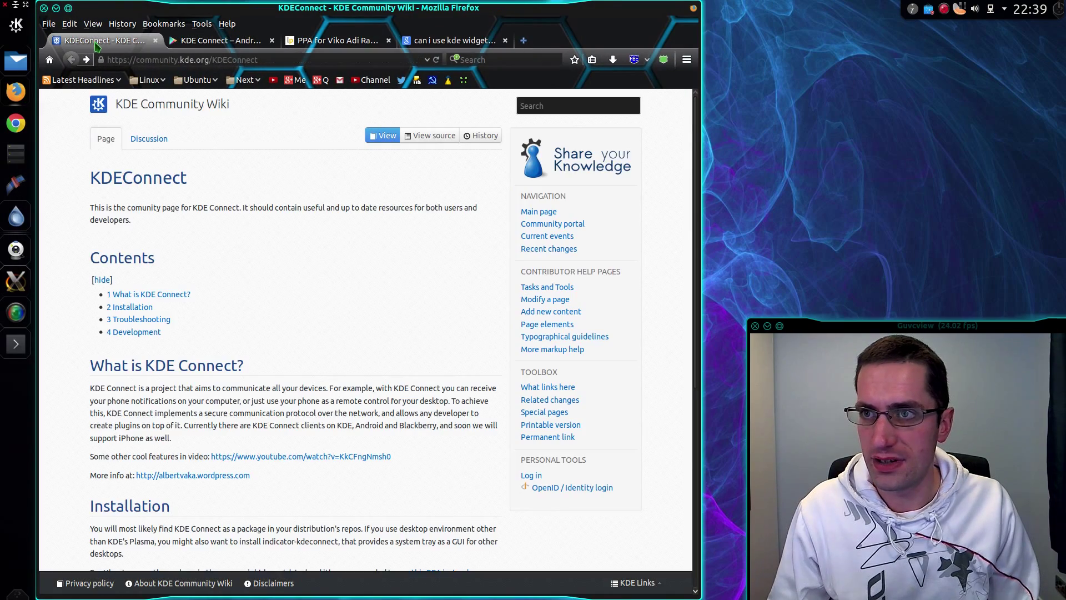
scroll(278, 367, down, 6)
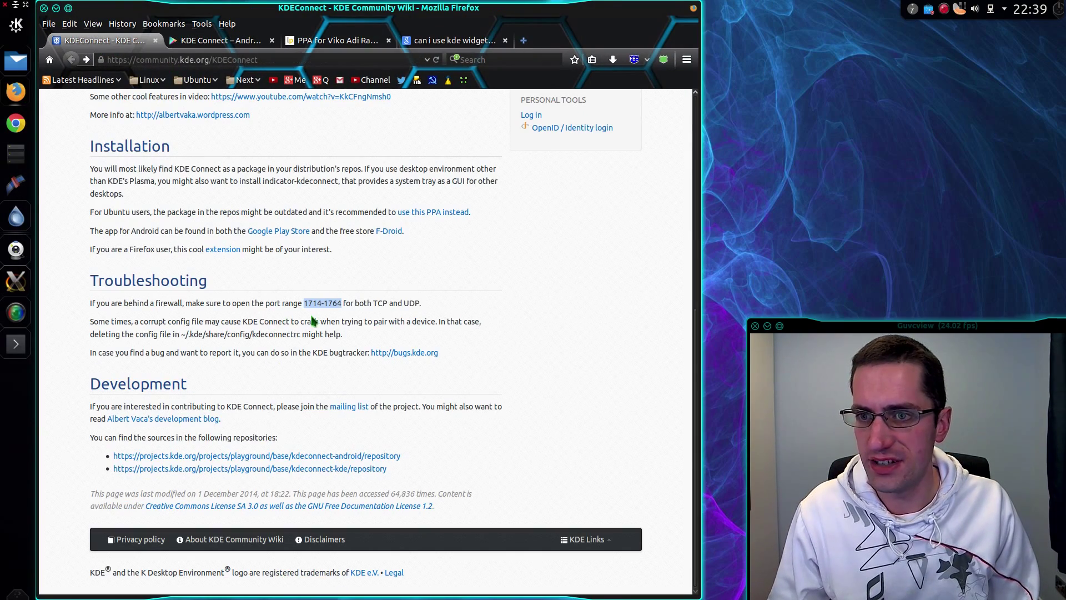
click(309, 321)
drag(395, 299, 446, 307)
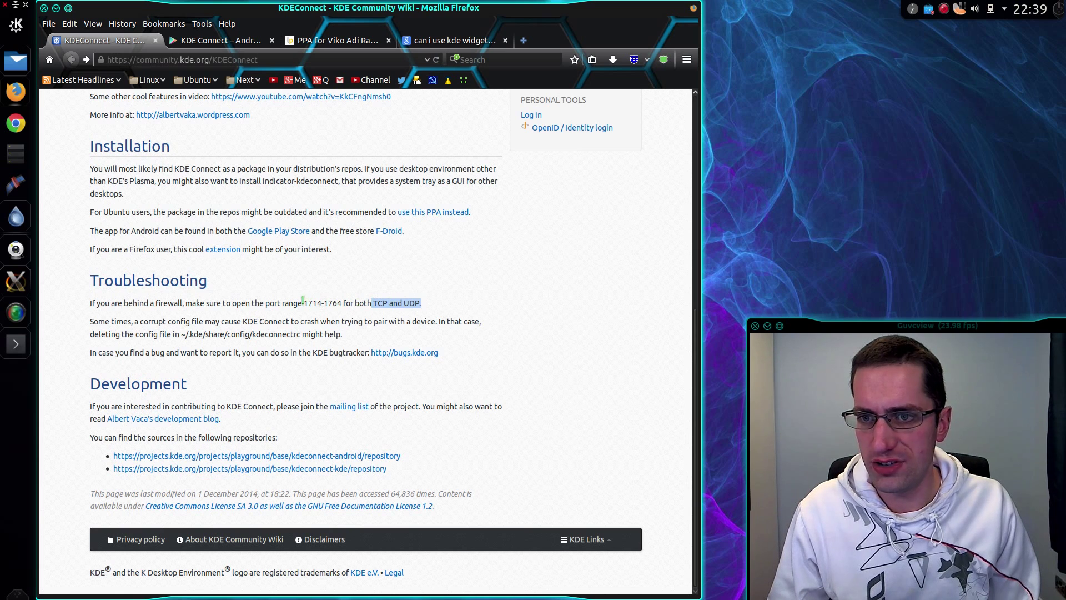
drag(304, 303, 343, 300)
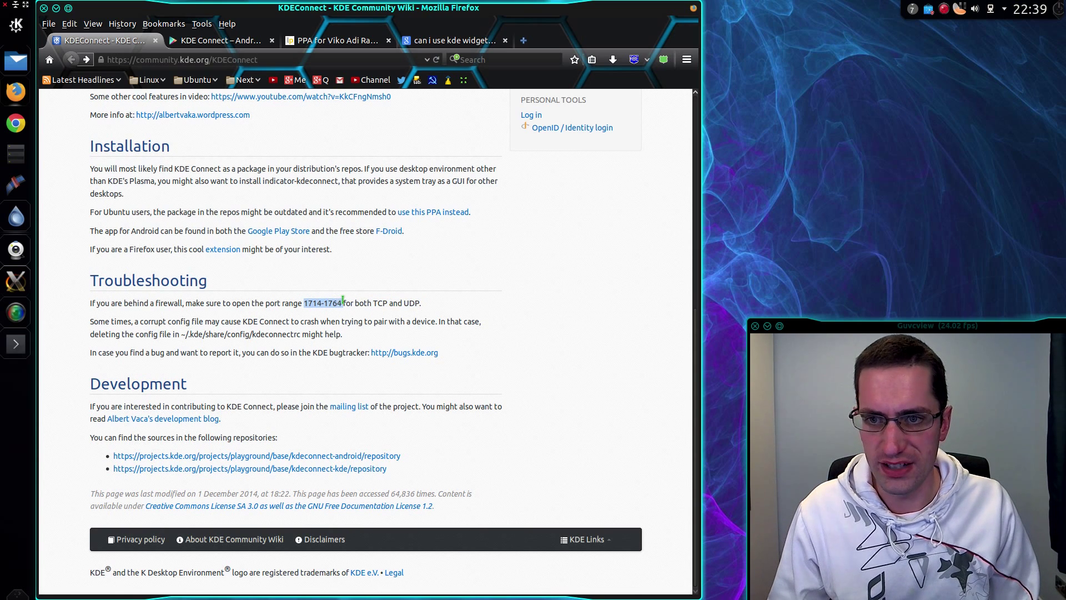
click(353, 319)
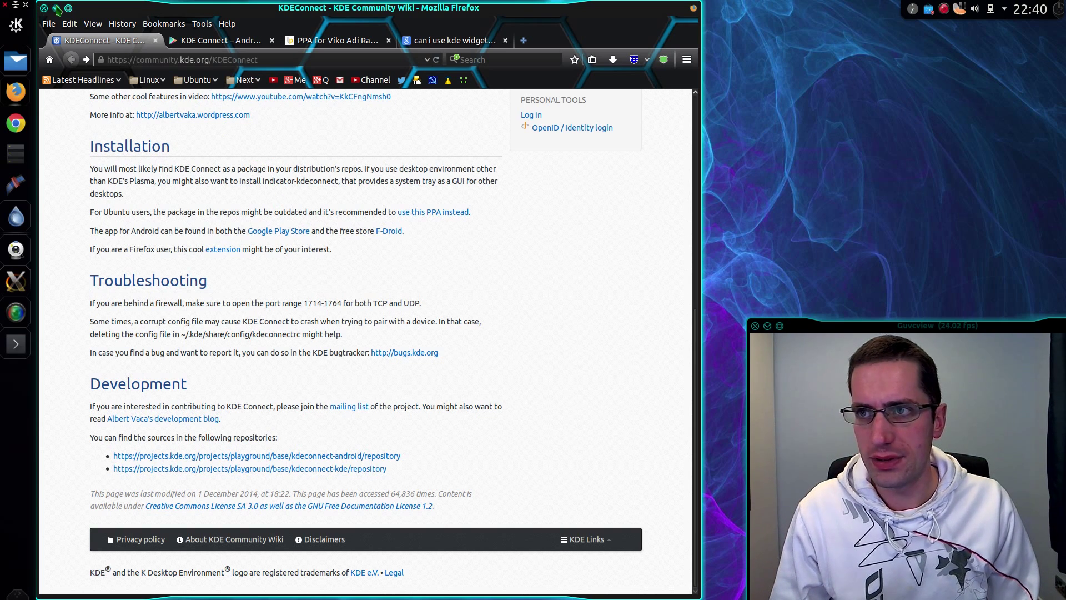
click(56, 7)
click(369, 86)
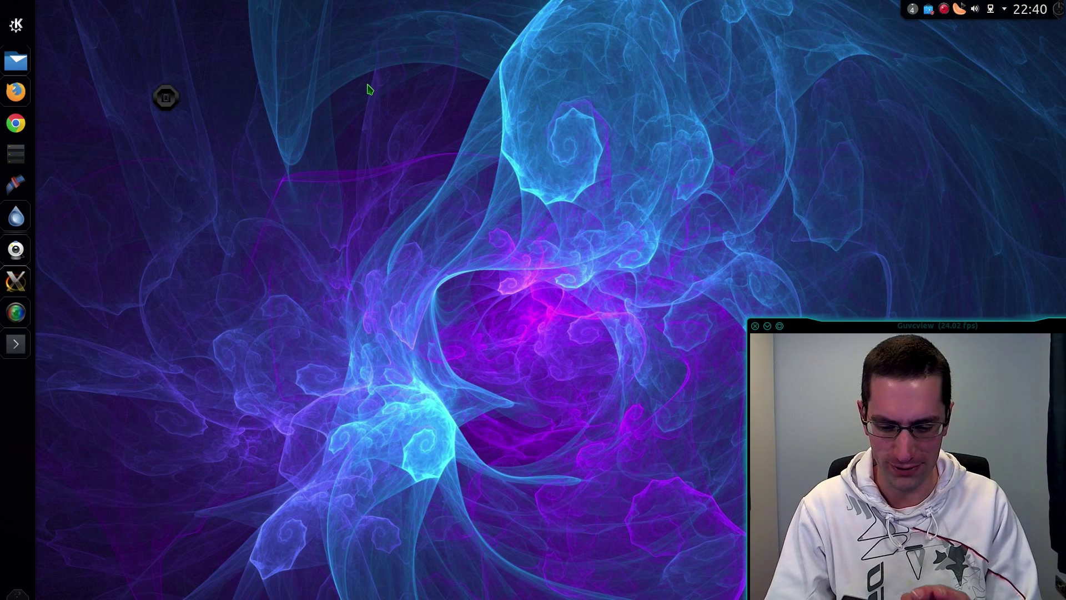
Pause the music, then view and close the Nexus 5 details in the KDE Connect widget.
key(XF86AudioPlay)
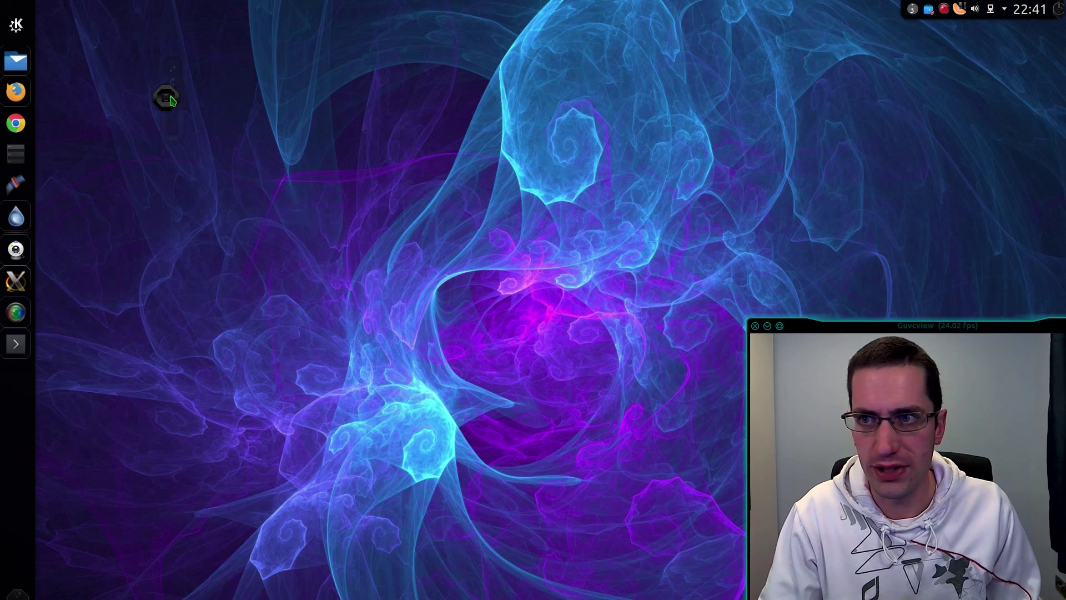
click(170, 99)
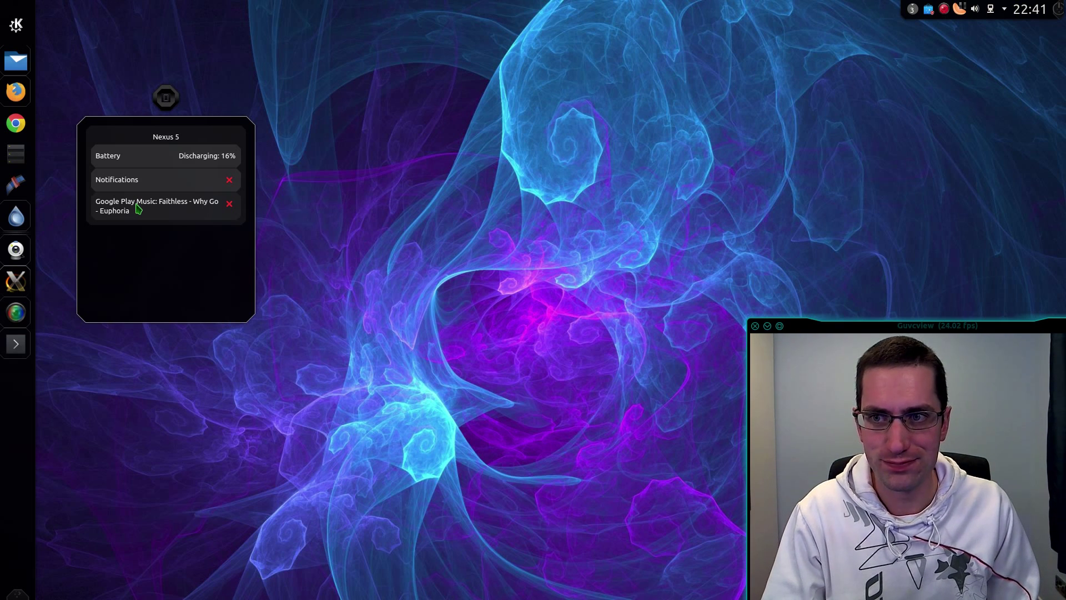
click(422, 164)
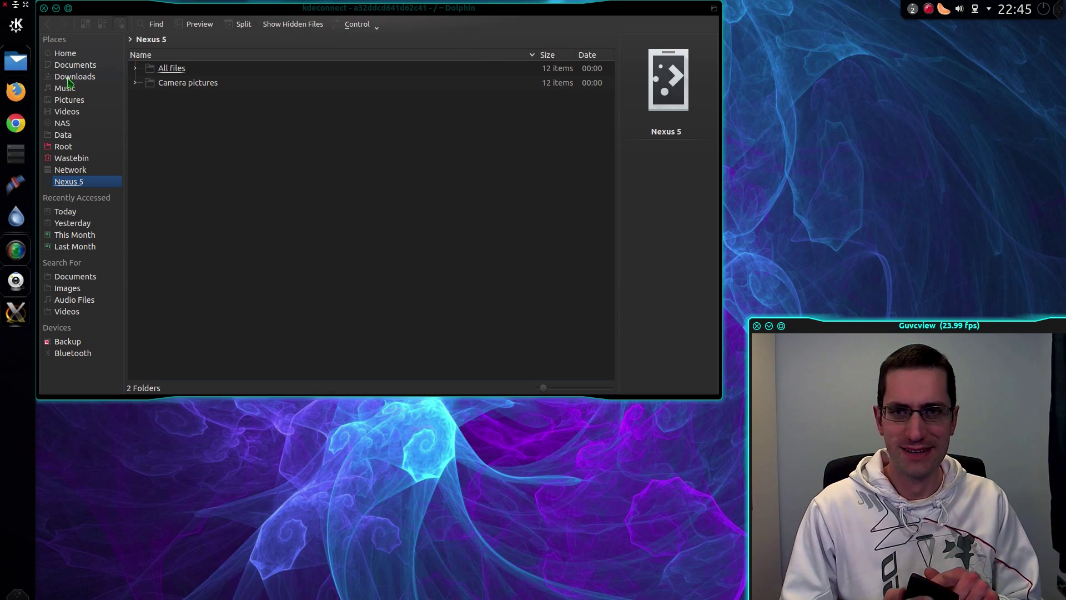
Open the phone's All files > Music folder, duplicate it in a new tab, and show transfers.
click(165, 69)
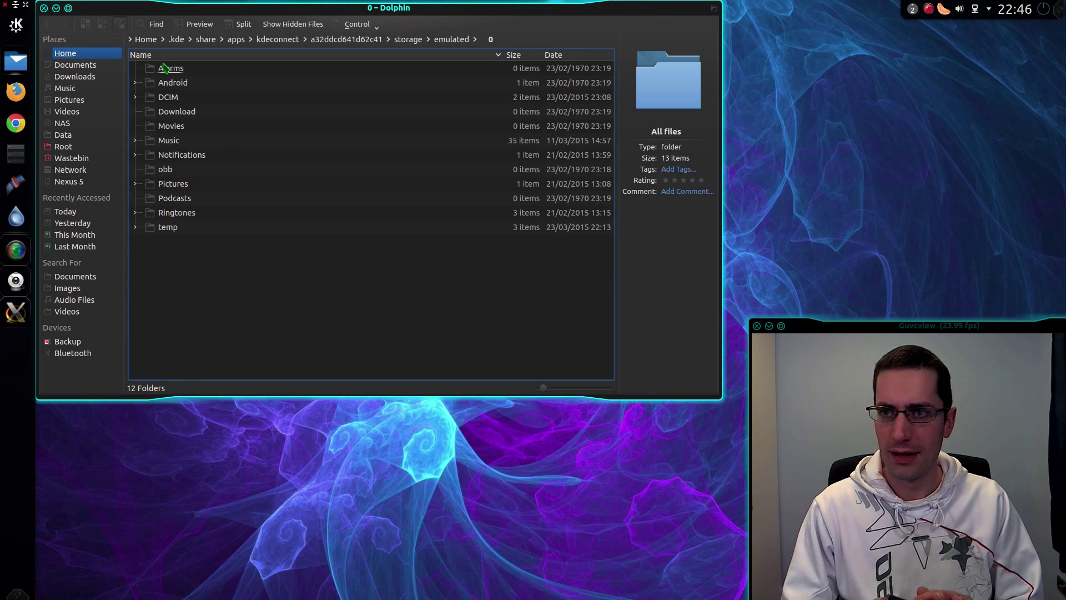
click(175, 143)
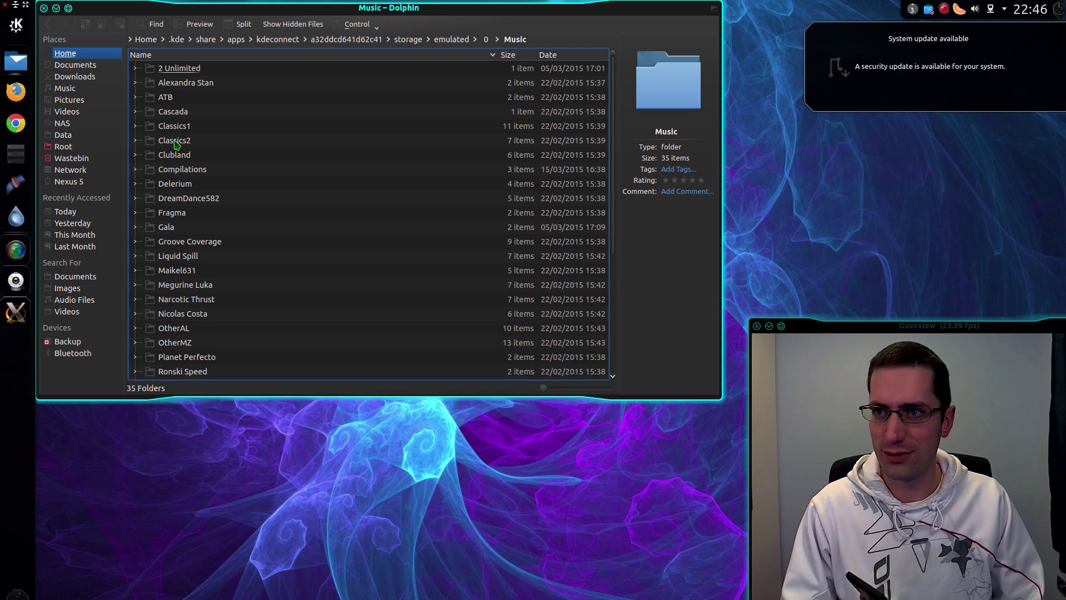
key(ctrl+t)
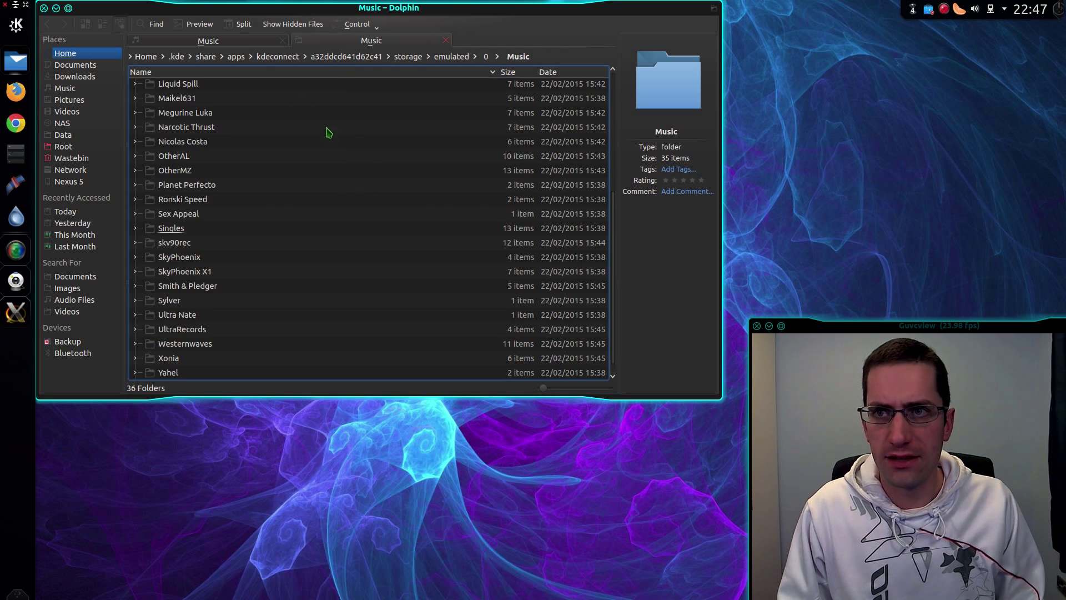
click(911, 11)
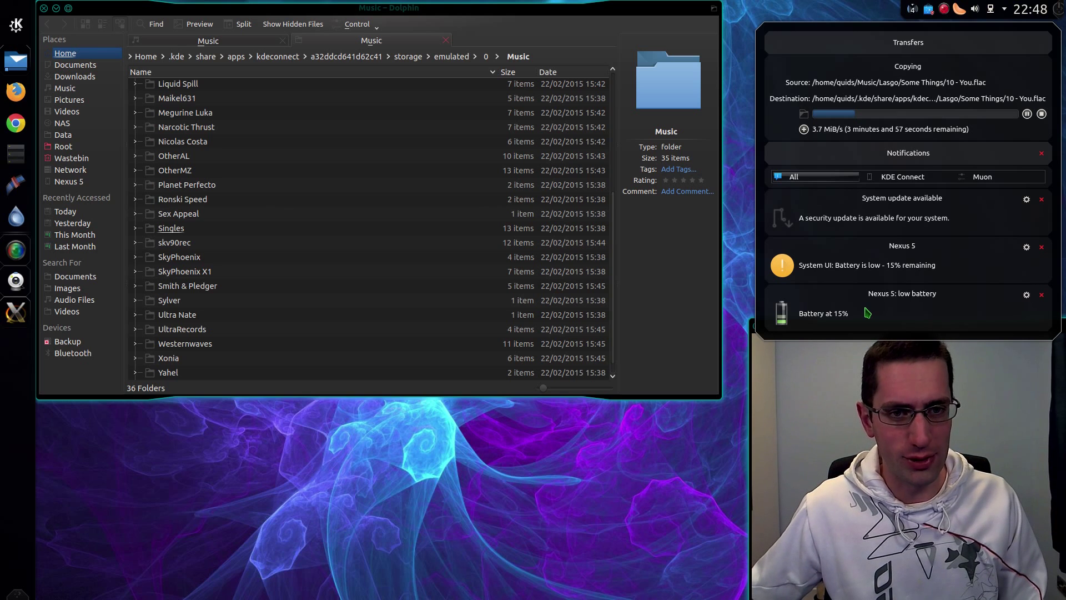
Close the notifications and transfers panel from the system tray.
click(912, 21)
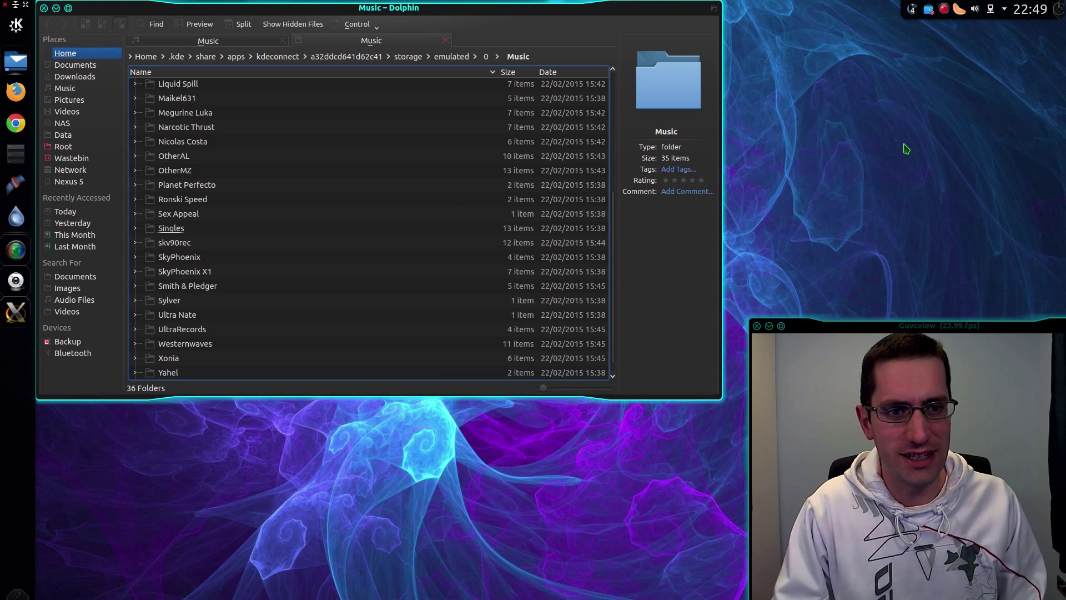